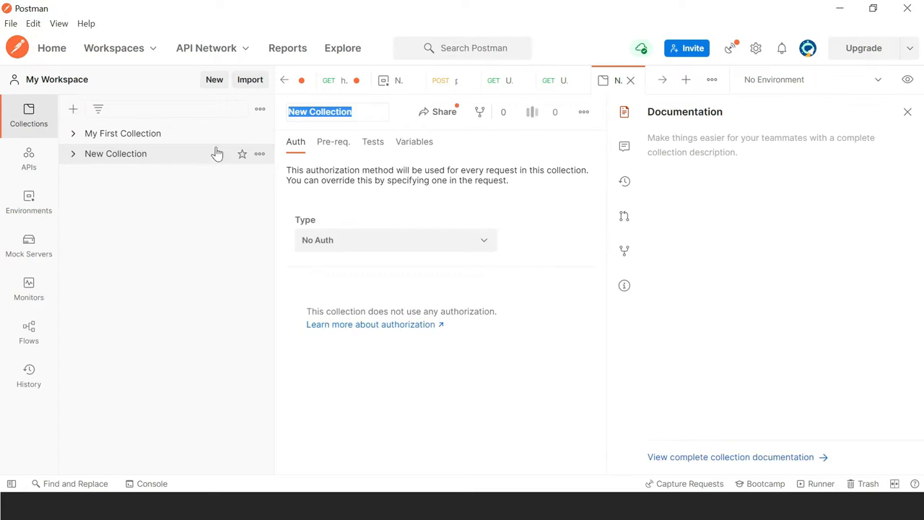
Step: Rename the new collection from 'New Collection' to 'Test Collection'
click(352, 112)
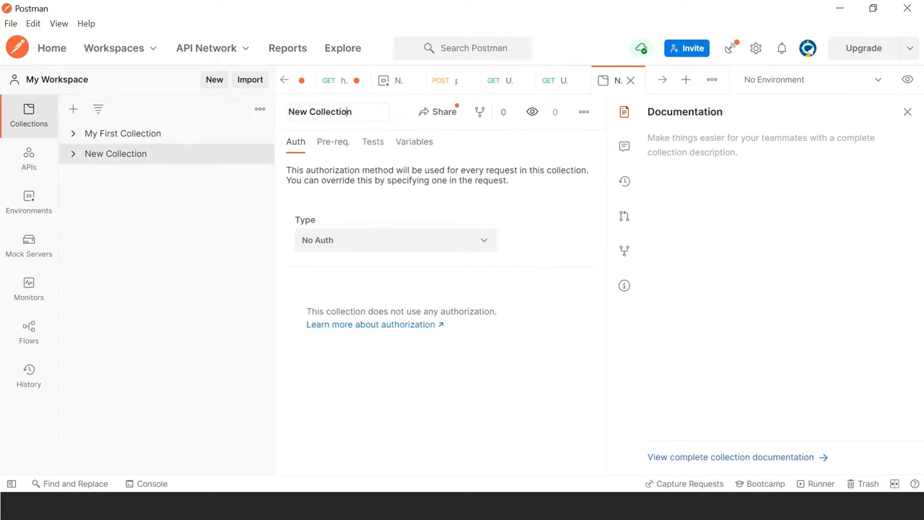
key(BackSpace)
key(BackSpace)
key(BackSpace)
text(Test)
click(257, 155)
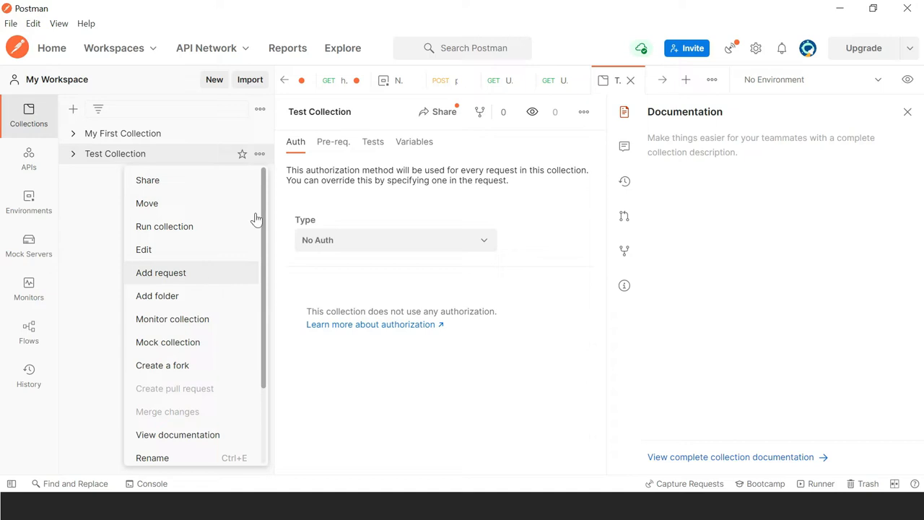
Step: Cycle through the open request tabs and return to the get?var=123 request
click(339, 81)
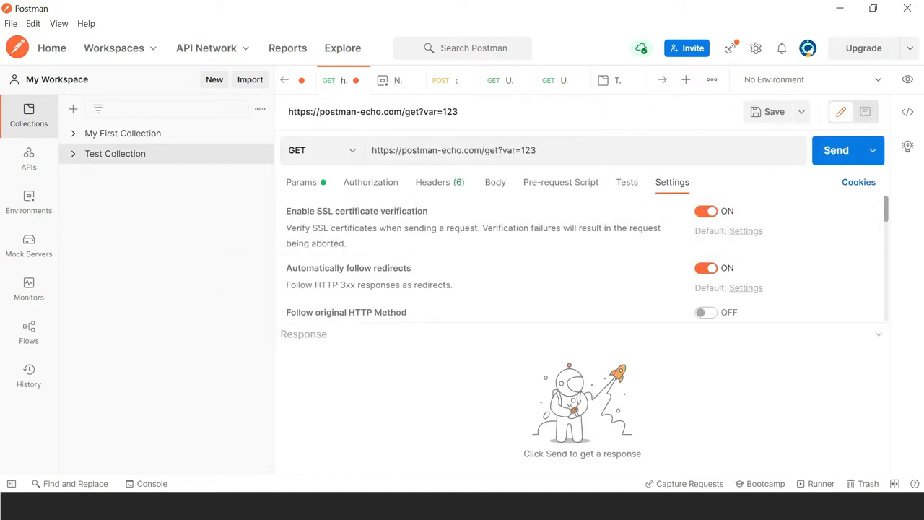
click(439, 81)
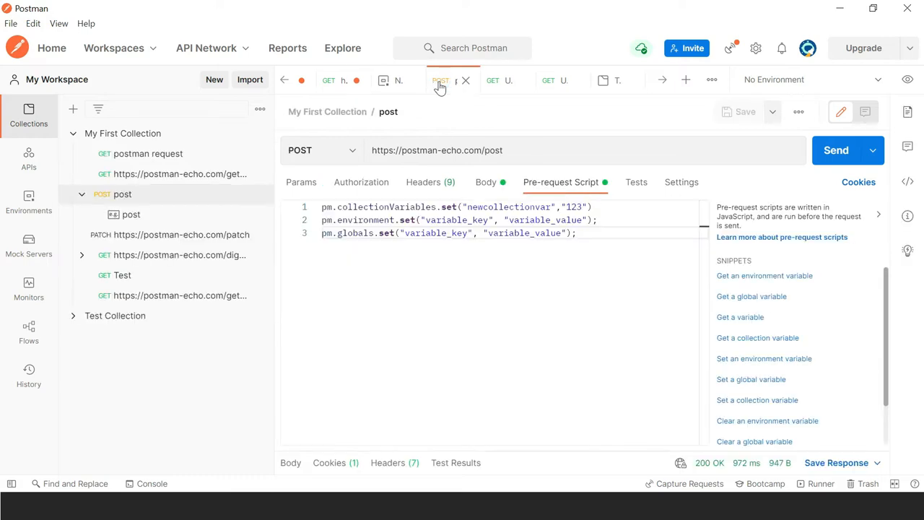
click(496, 80)
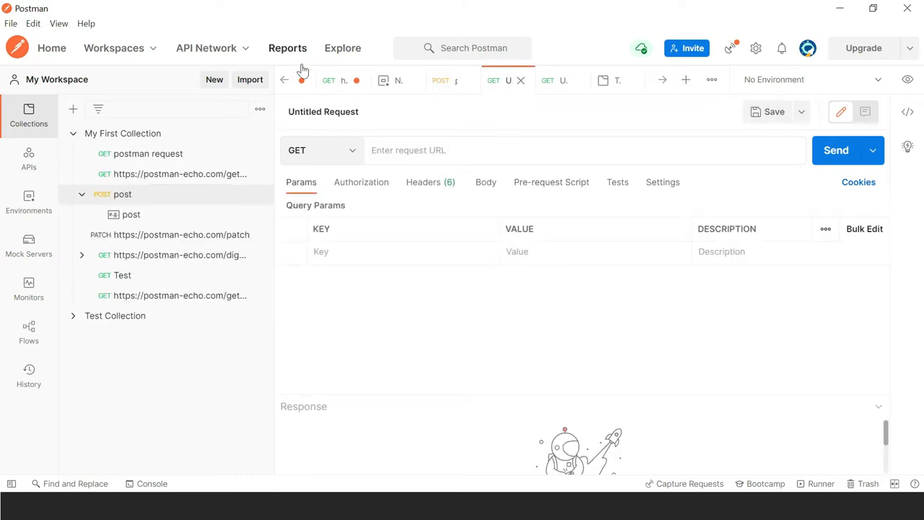
click(326, 81)
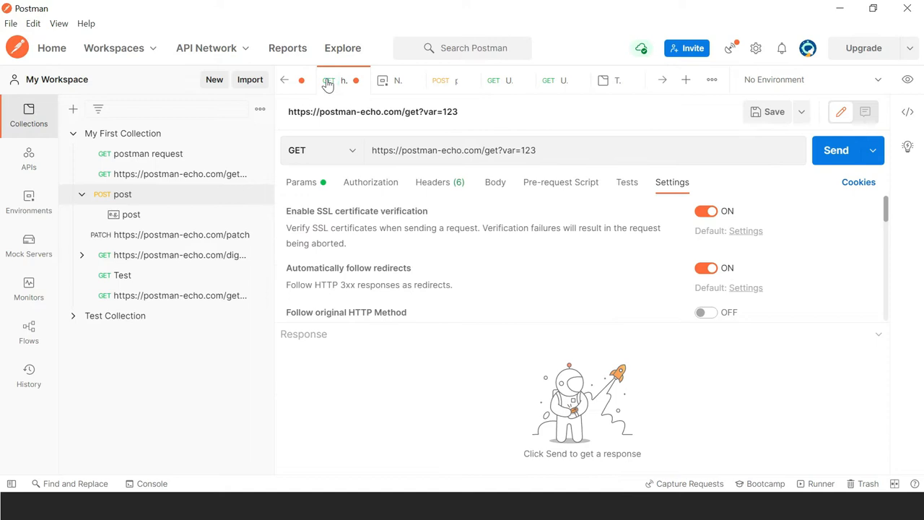
Step: Save the get?var=123 request into Test Collection
click(778, 118)
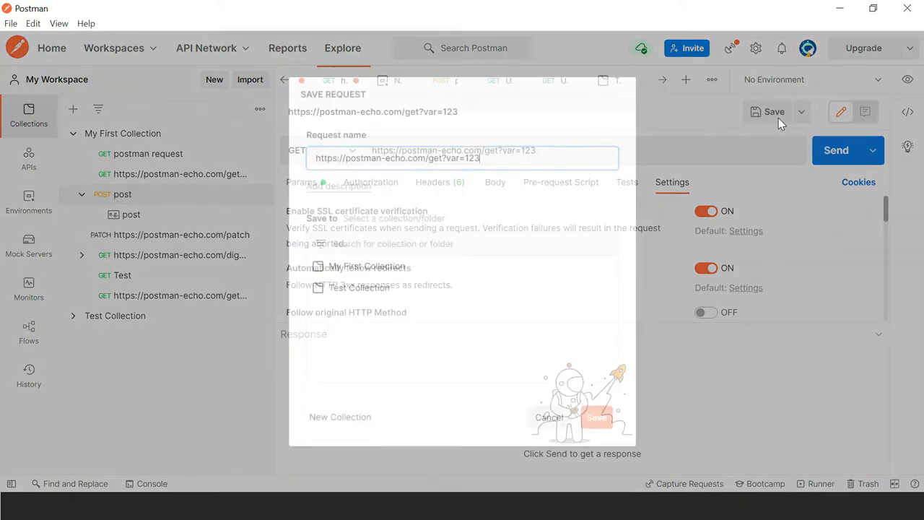
click(360, 291)
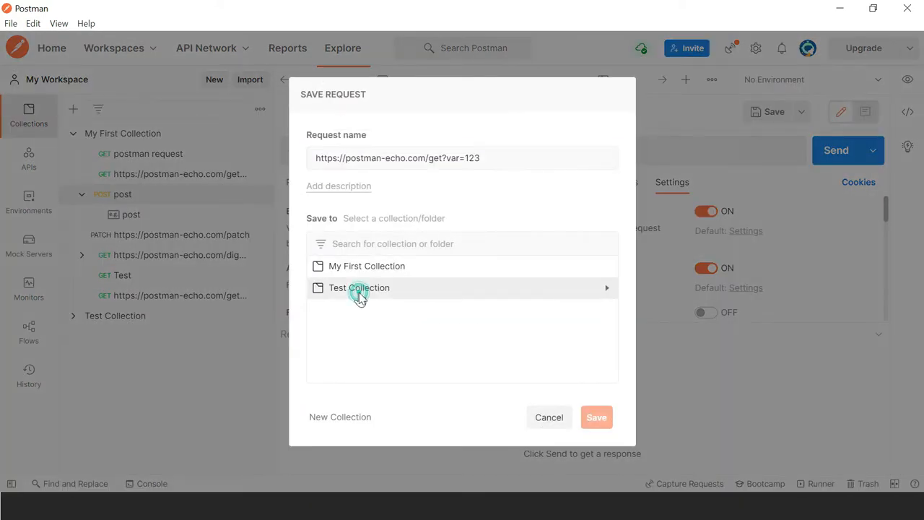
click(601, 423)
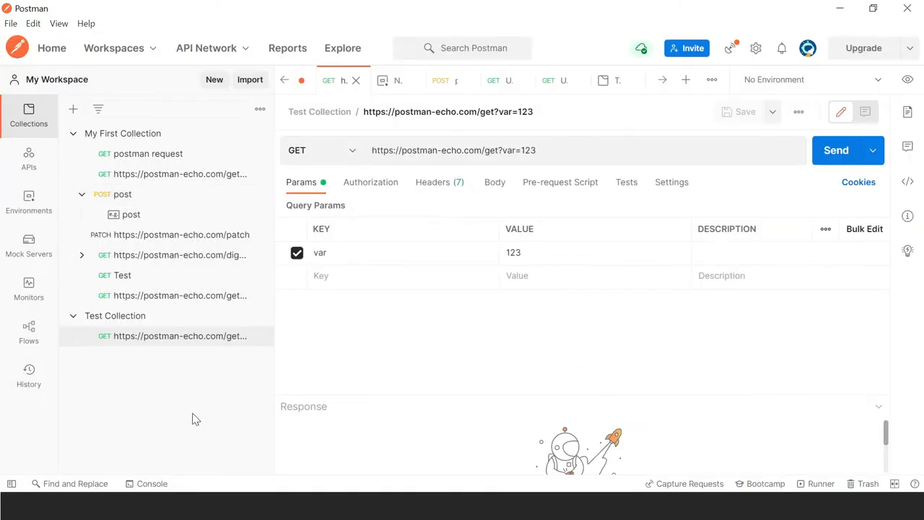
Step: Collapse My First Collection and begin creating a fork of Test Collection
click(72, 133)
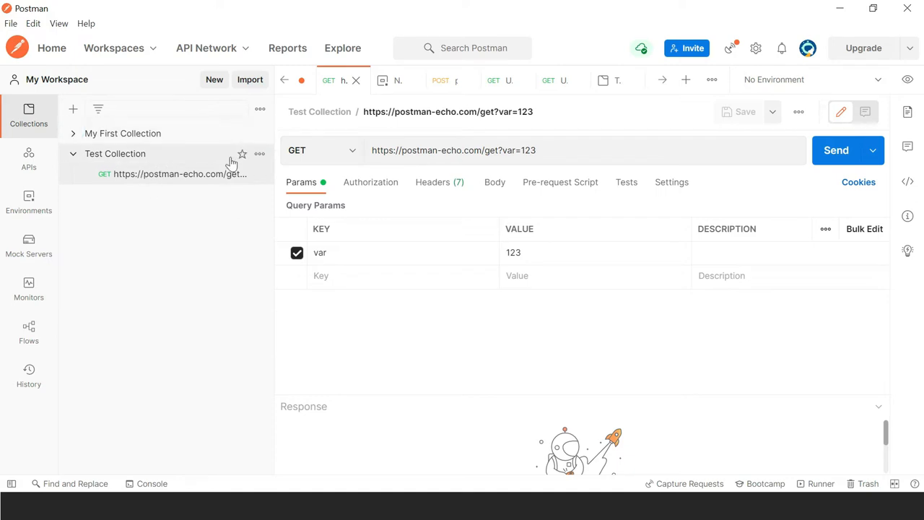
click(261, 155)
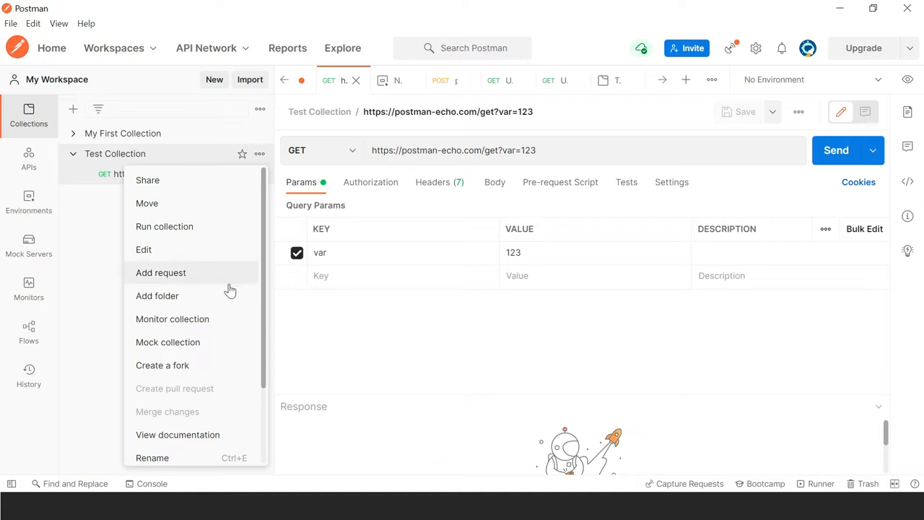
click(163, 365)
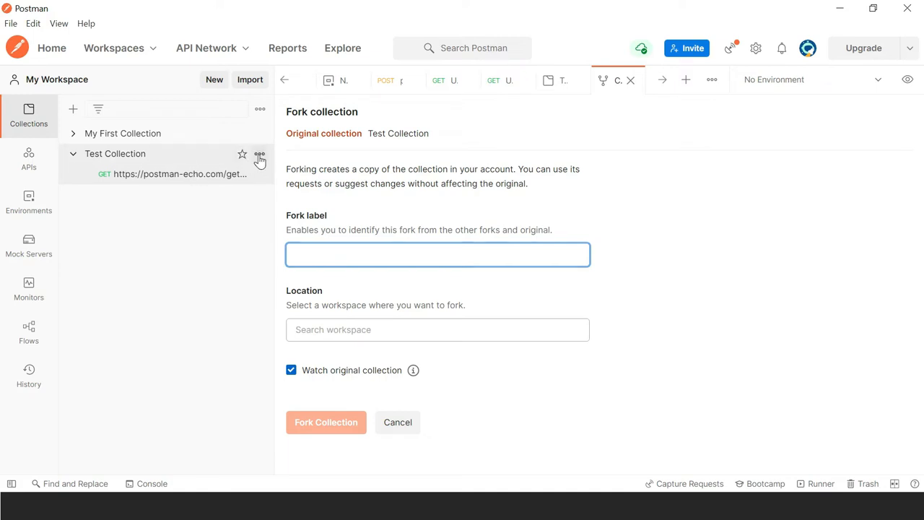
Step: Use Duplicate from Test Collection's actions menu to create Test Collection Copy
click(259, 154)
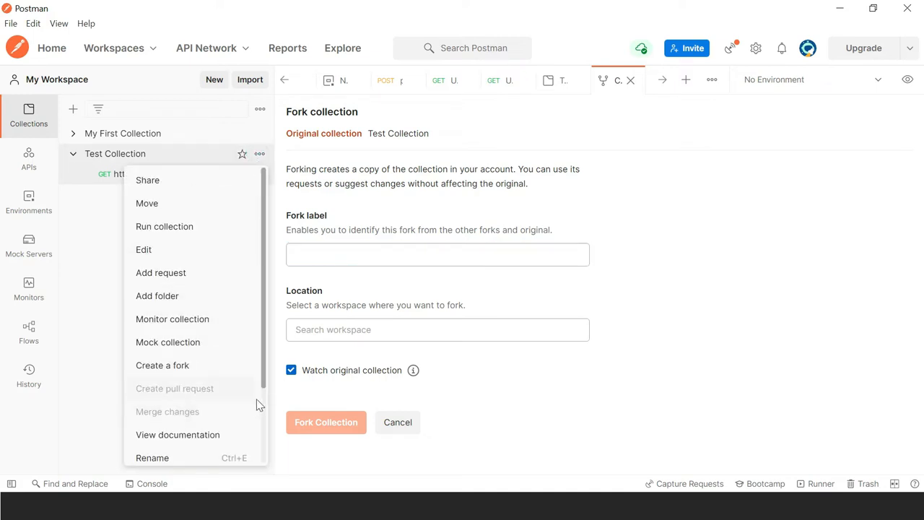
scroll(261, 410, down, 3)
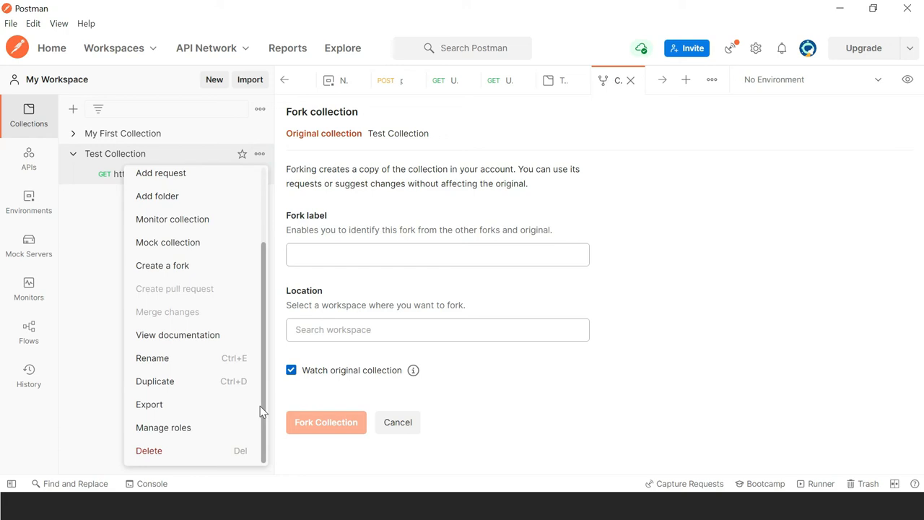
click(231, 382)
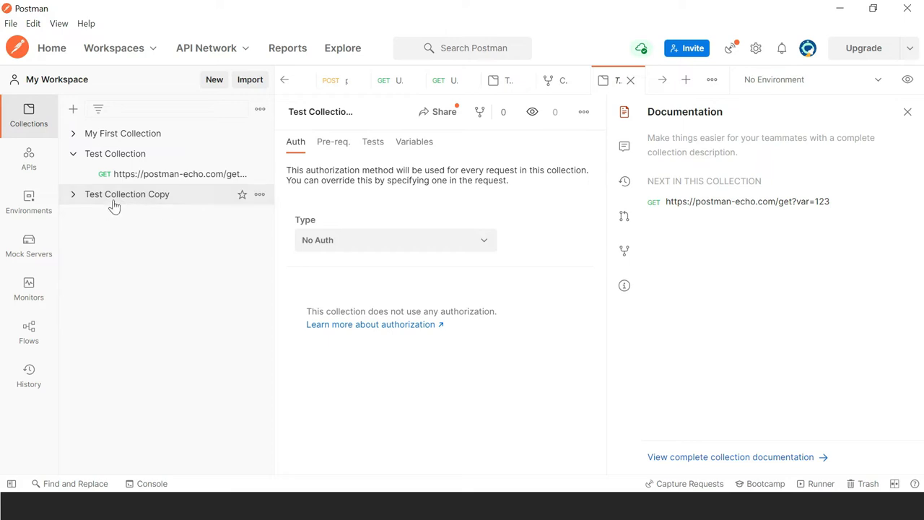
Step: Expand Test Collection Copy to show its GET request, then browse Test Collection's actions menu
click(71, 196)
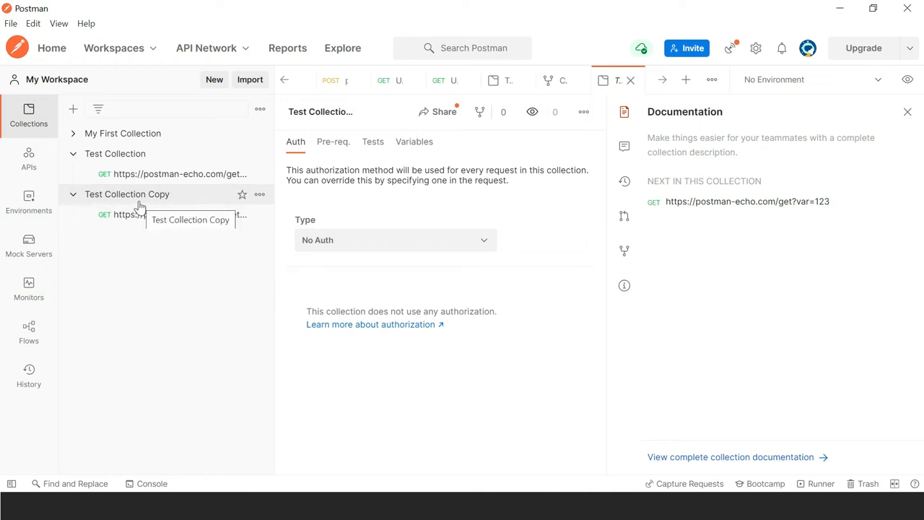
click(259, 154)
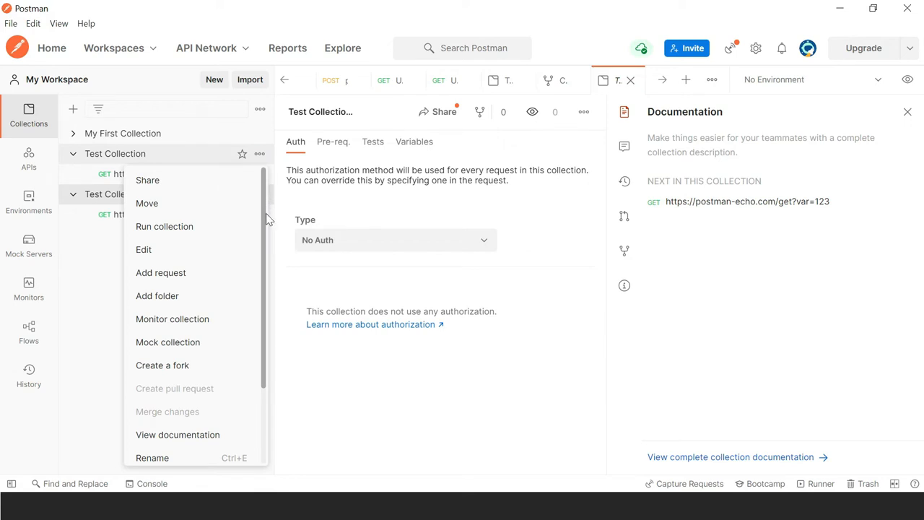
scroll(266, 214, down, 3)
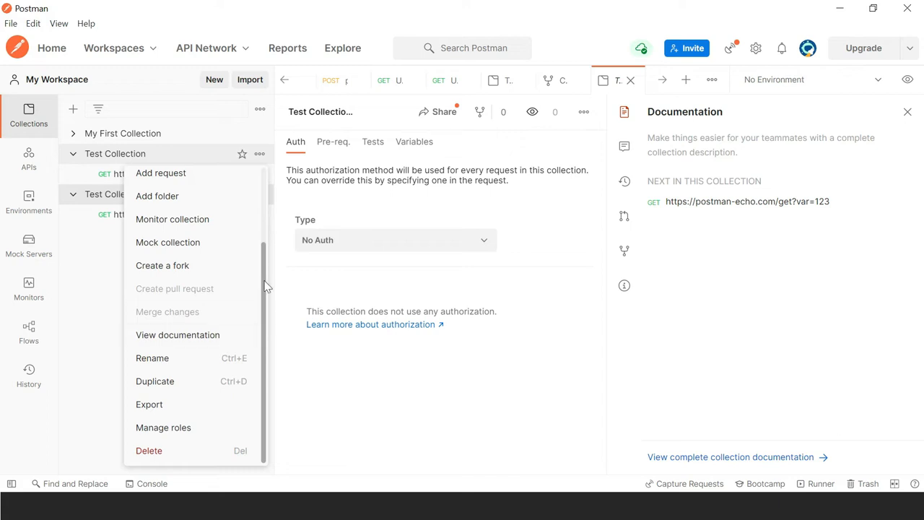
drag(265, 285, 265, 242)
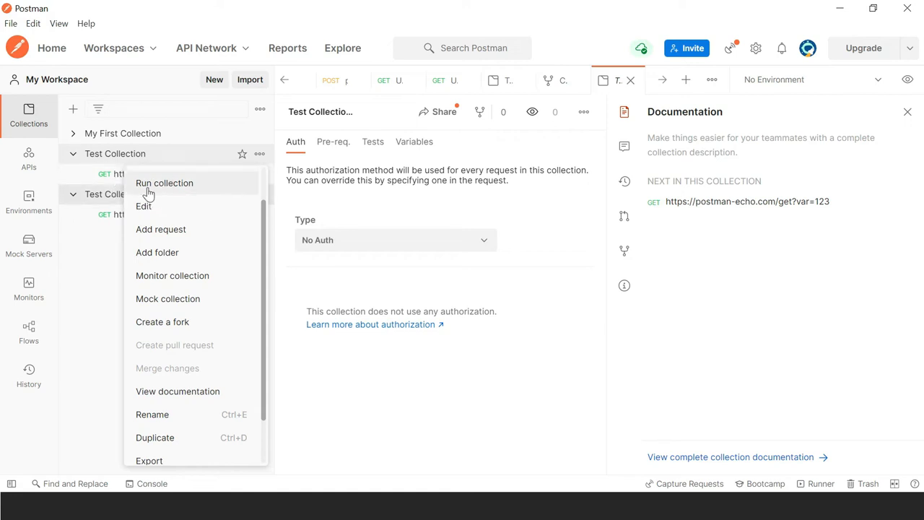
Step: Start saving the {{my_variable}} request to Test Collection, then cancel the save
click(78, 177)
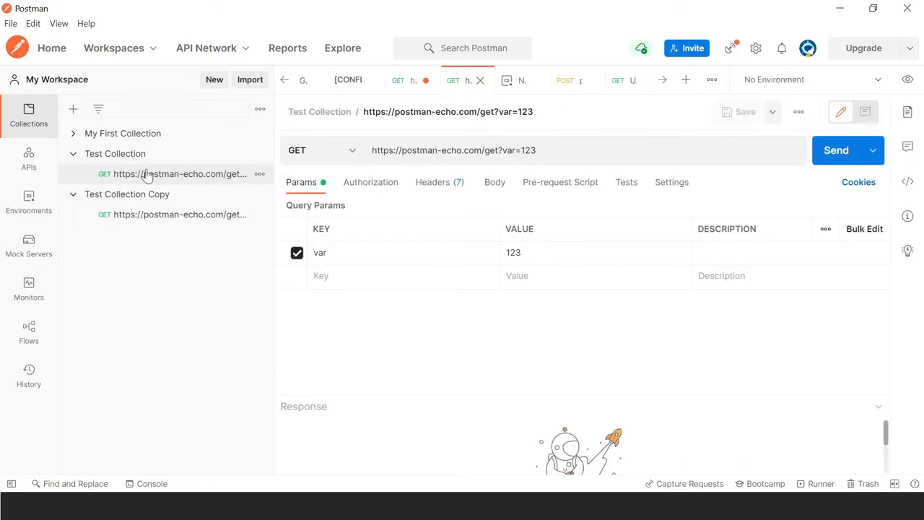
click(260, 156)
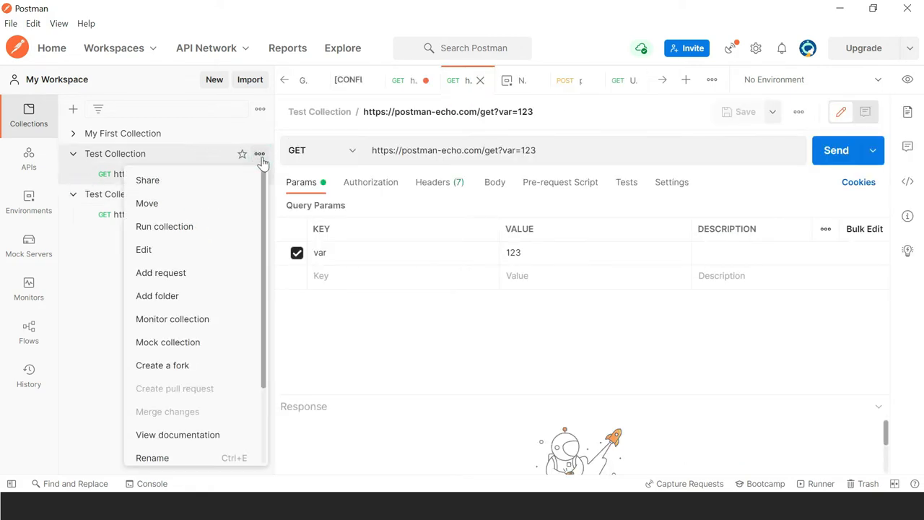
click(401, 82)
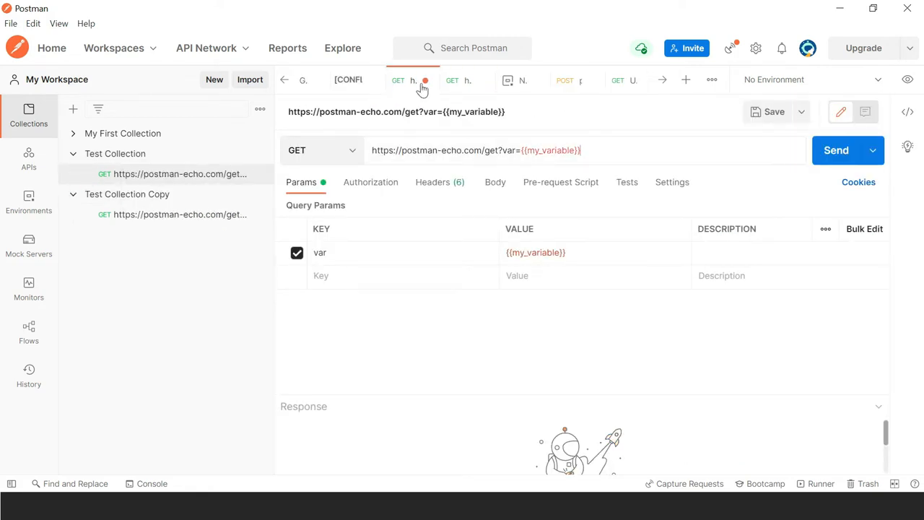
click(766, 114)
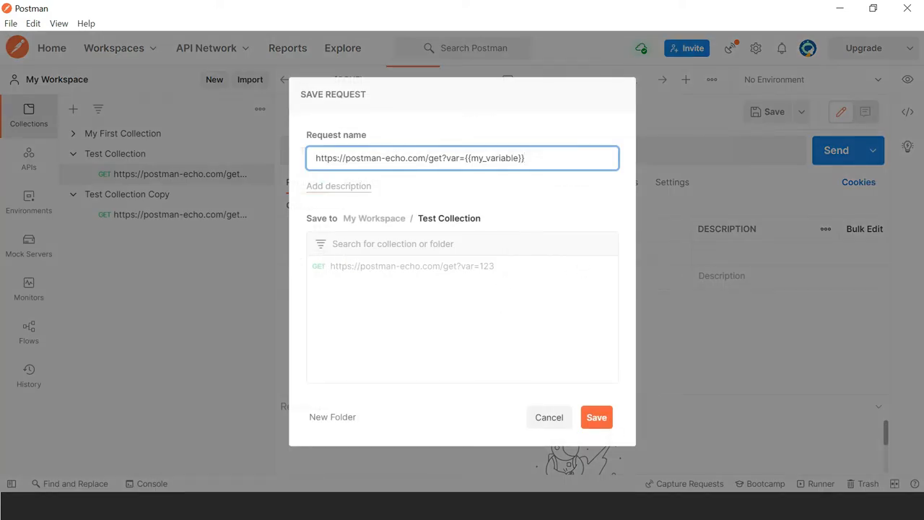
double_click(374, 218)
click(361, 292)
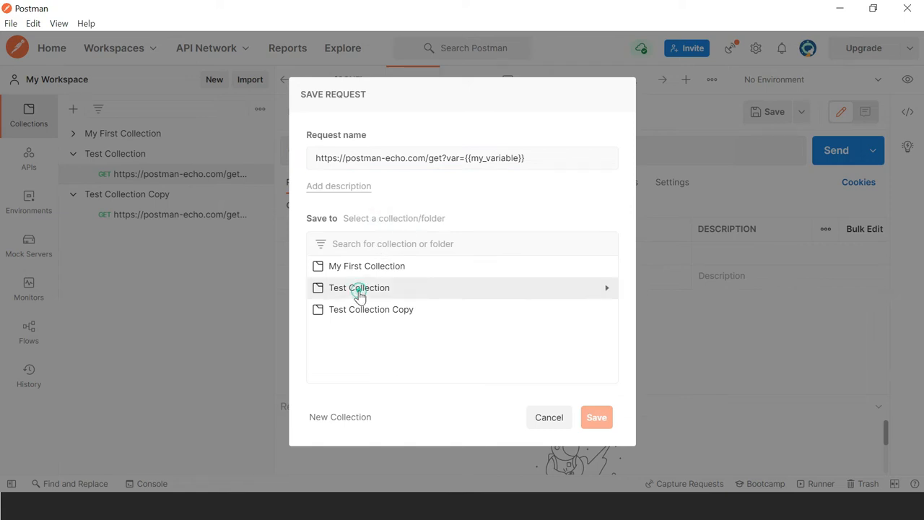
click(548, 419)
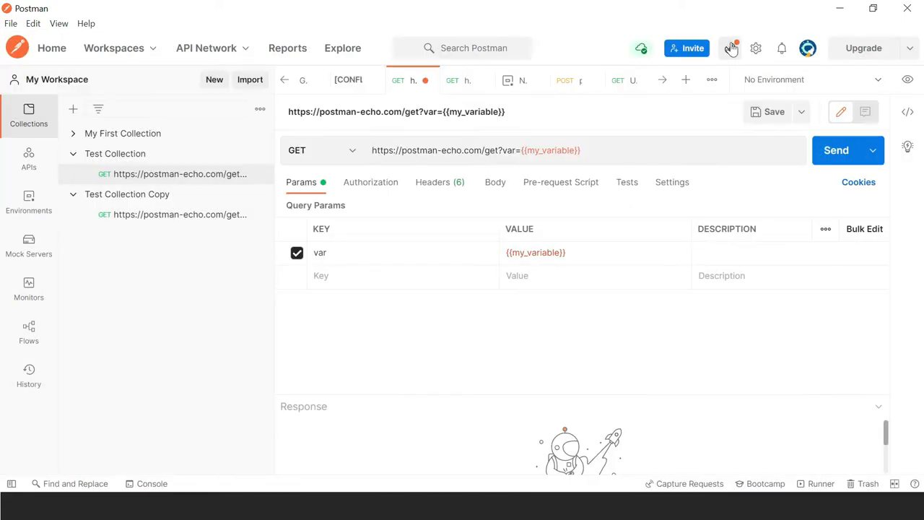
Step: Switch to the post request and inspect its query parameters and URL
click(625, 86)
click(559, 81)
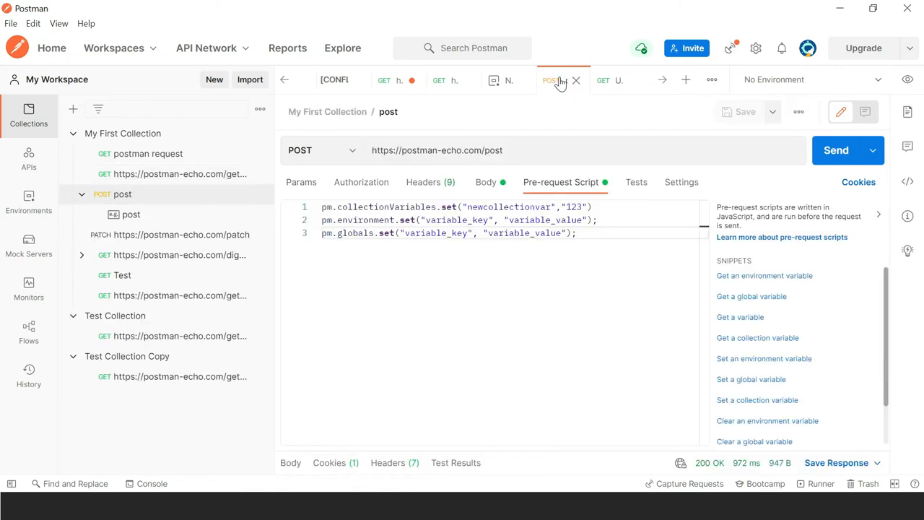
click(308, 184)
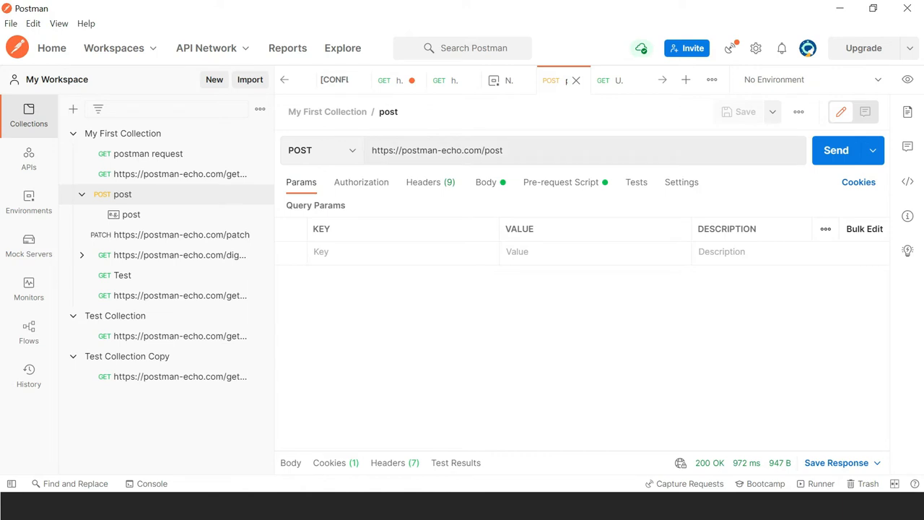
double_click(494, 150)
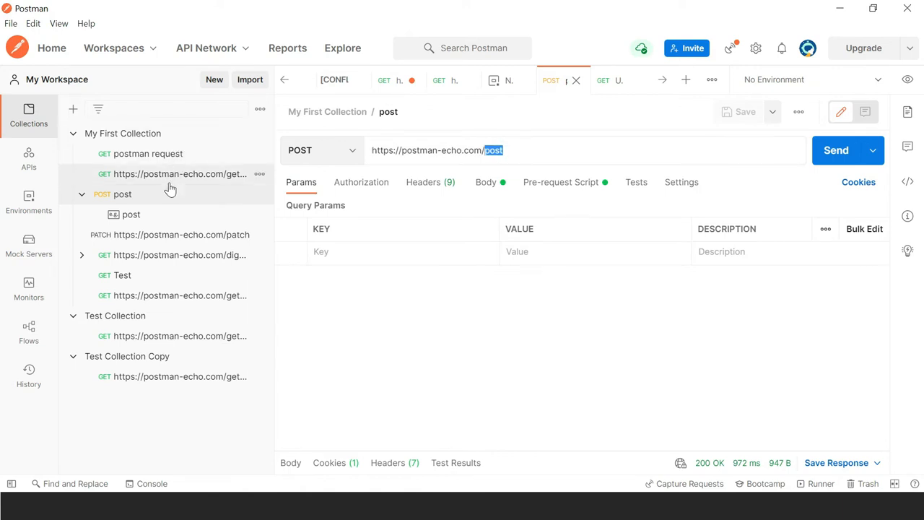
click(157, 259)
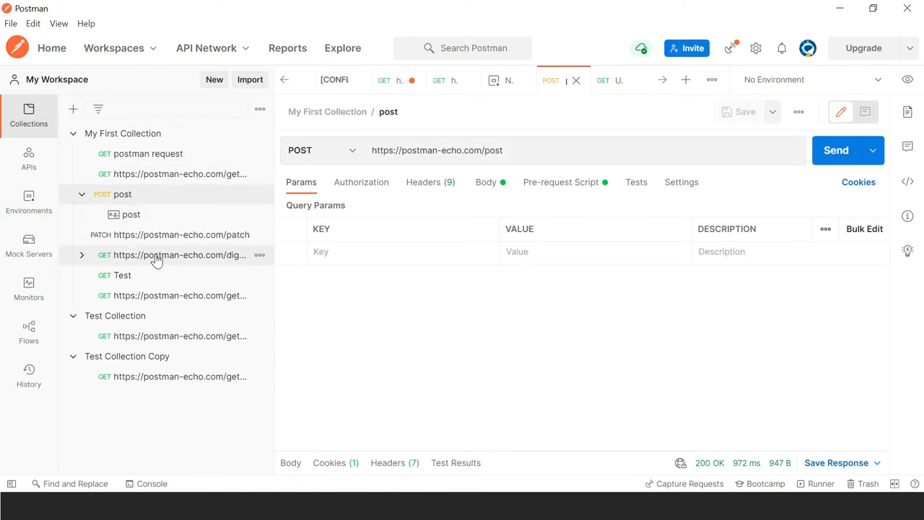
Step: Save a copy of the digest-auth request into Test Collection
click(155, 260)
click(777, 119)
click(748, 141)
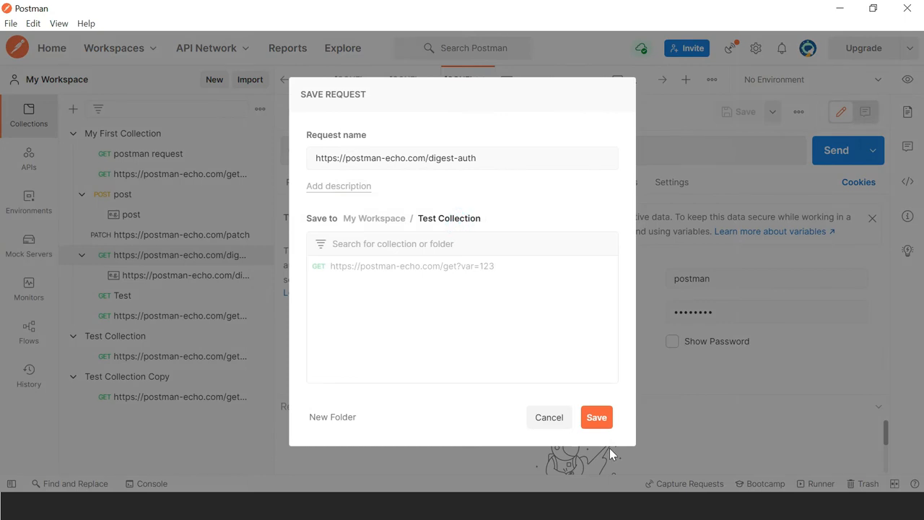
click(596, 419)
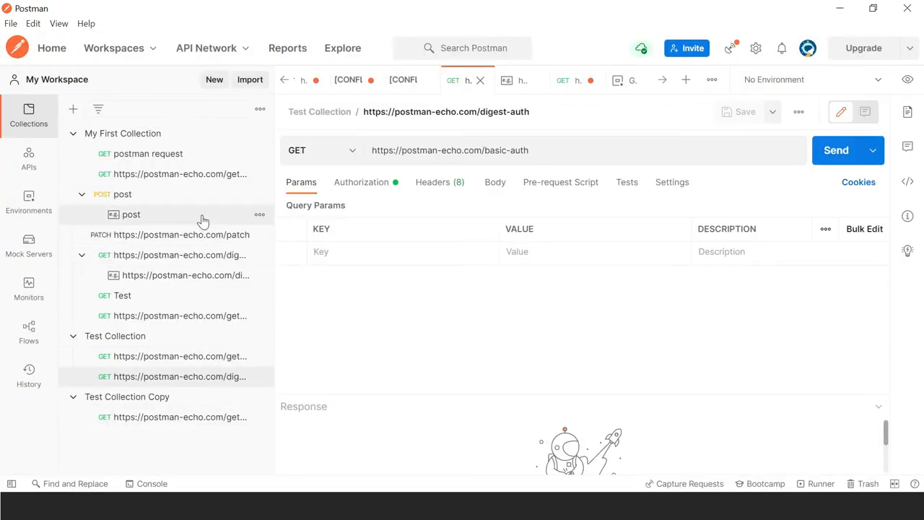
Step: Save a copy of the post request into Test Collection, ordering requests digest, get, post
click(218, 199)
click(772, 113)
click(737, 143)
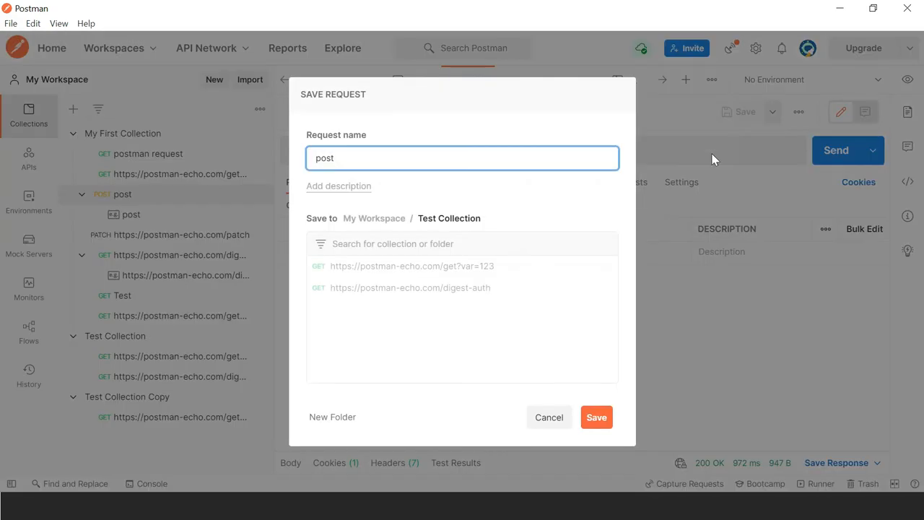
click(596, 418)
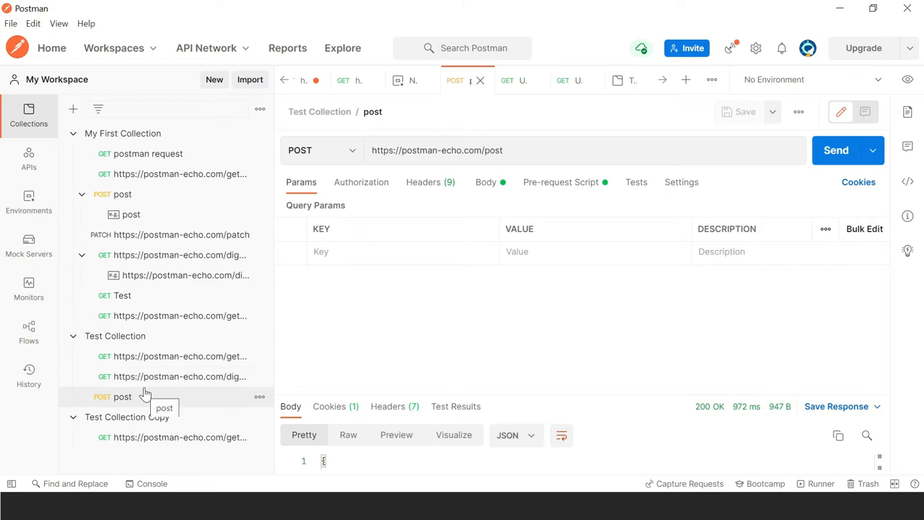
drag(115, 396, 148, 354)
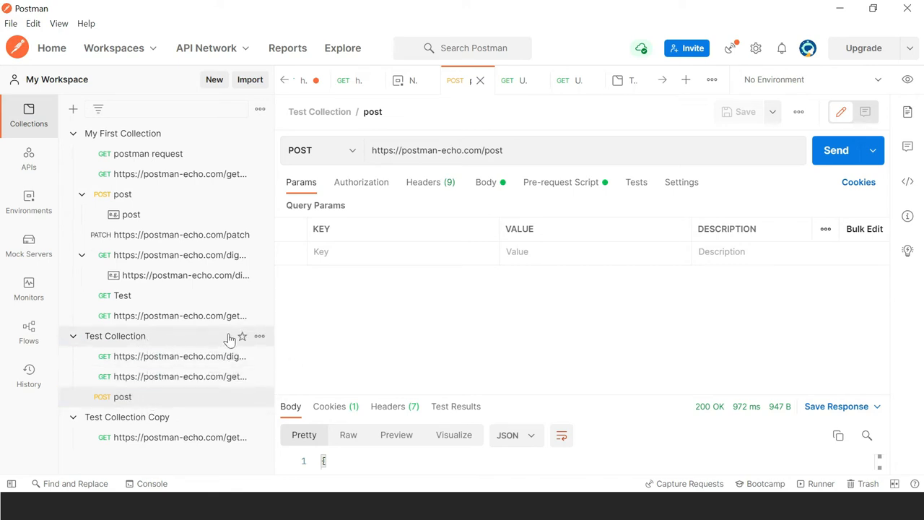
Step: Add a new folder to Test Collection and rename it Login
click(260, 336)
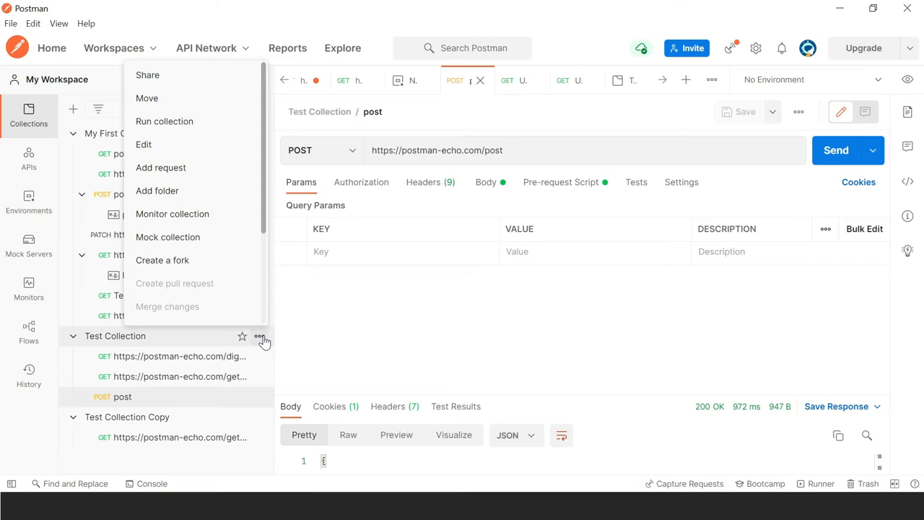
click(223, 191)
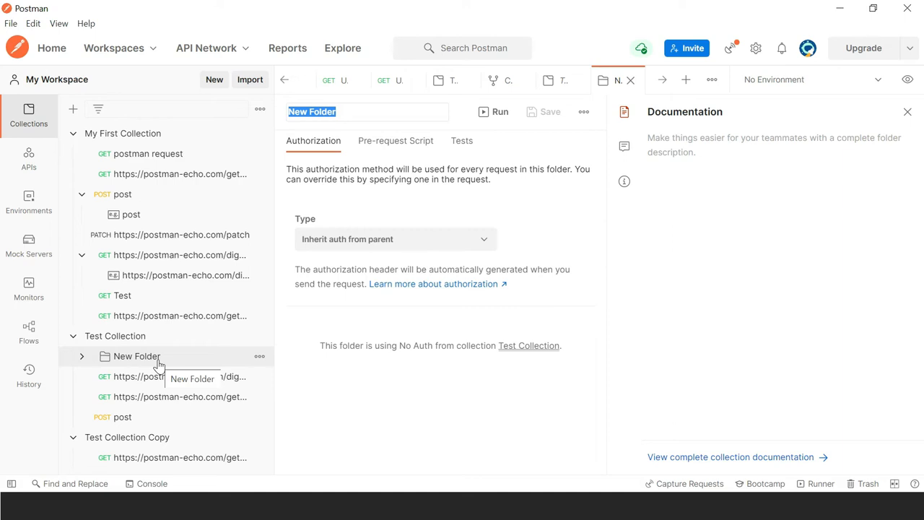
click(259, 357)
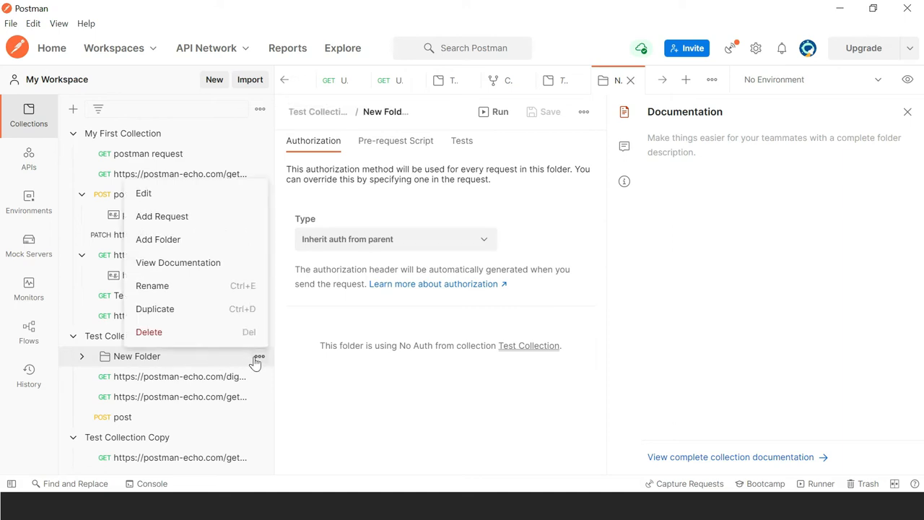
click(220, 289)
text(Lo)
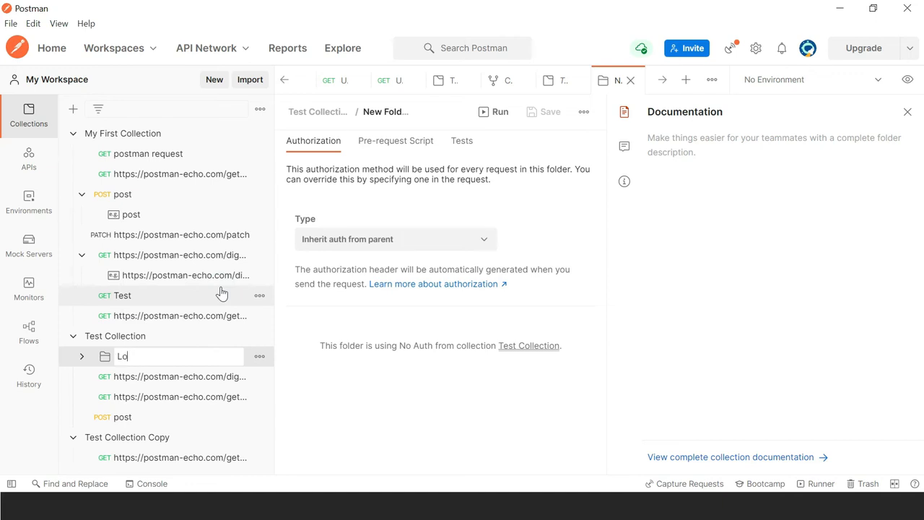
key(Return)
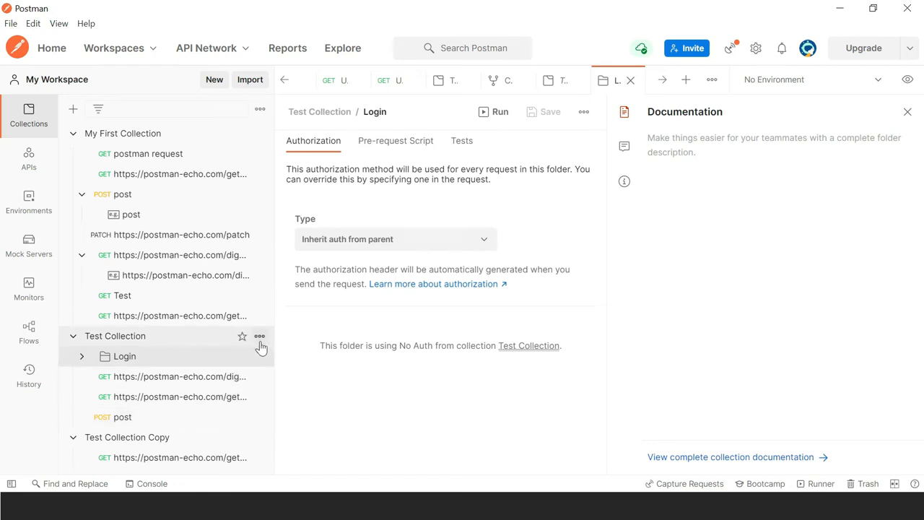
click(259, 337)
click(259, 338)
click(259, 338)
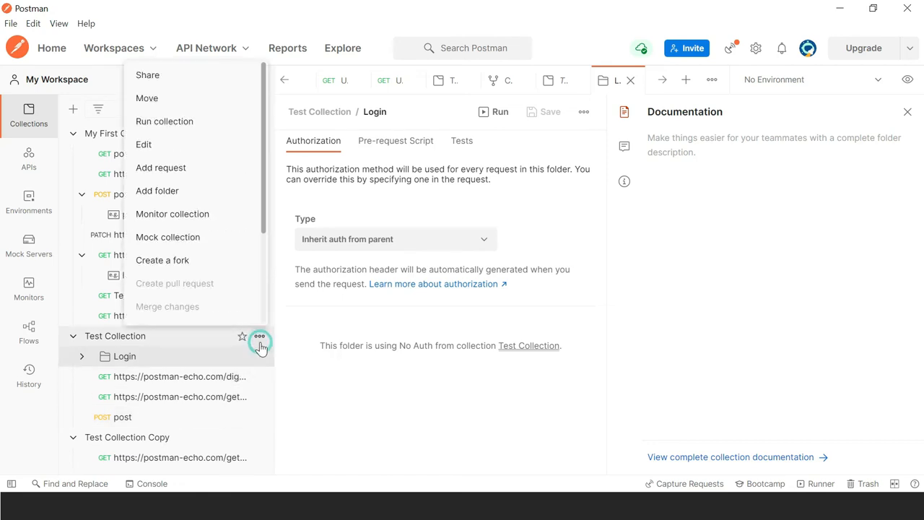
Step: Add a New Request to Test Collection, then a second folder named Search
click(190, 171)
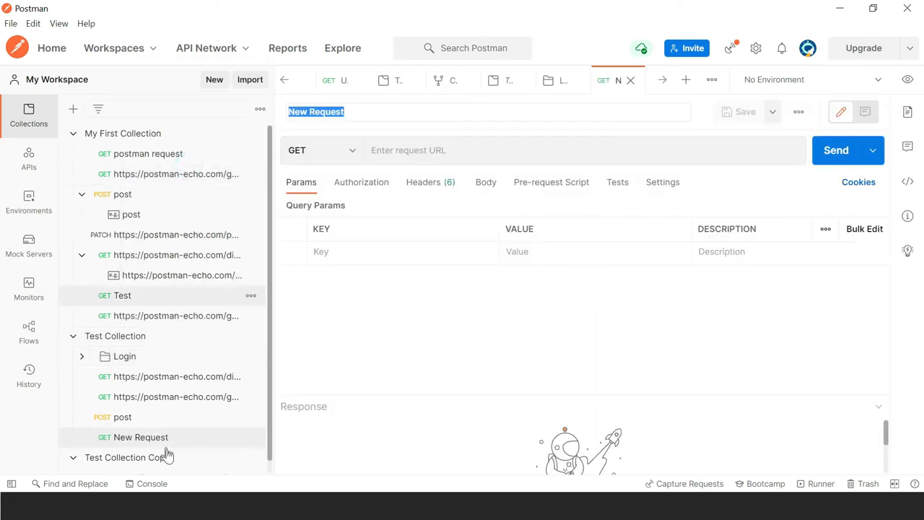
click(251, 338)
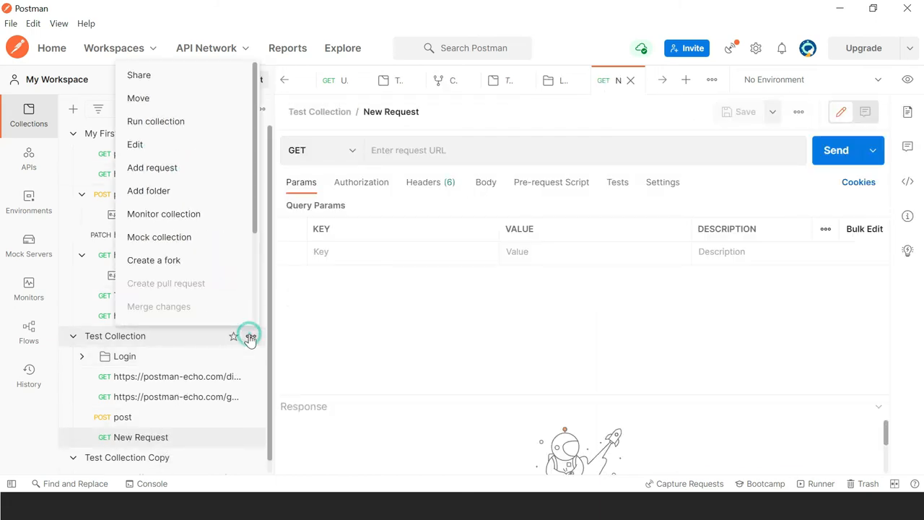
click(197, 191)
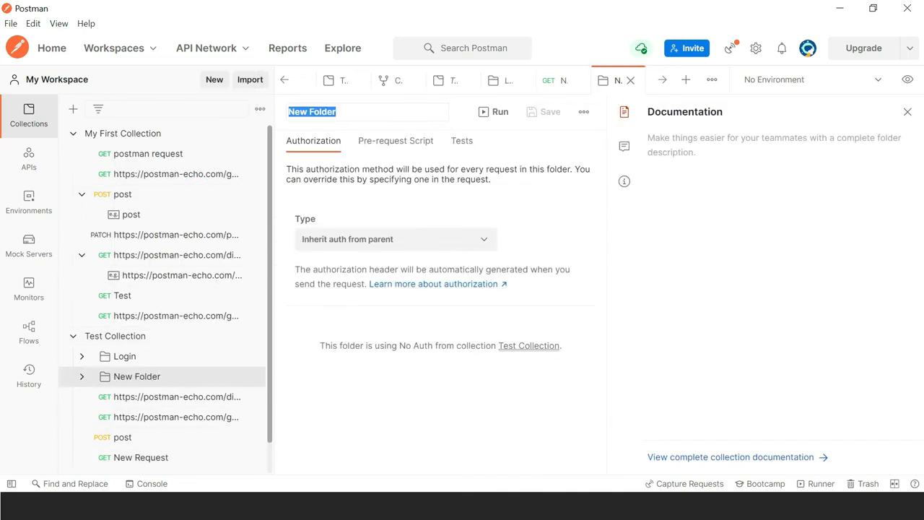
text(S)
text(ch)
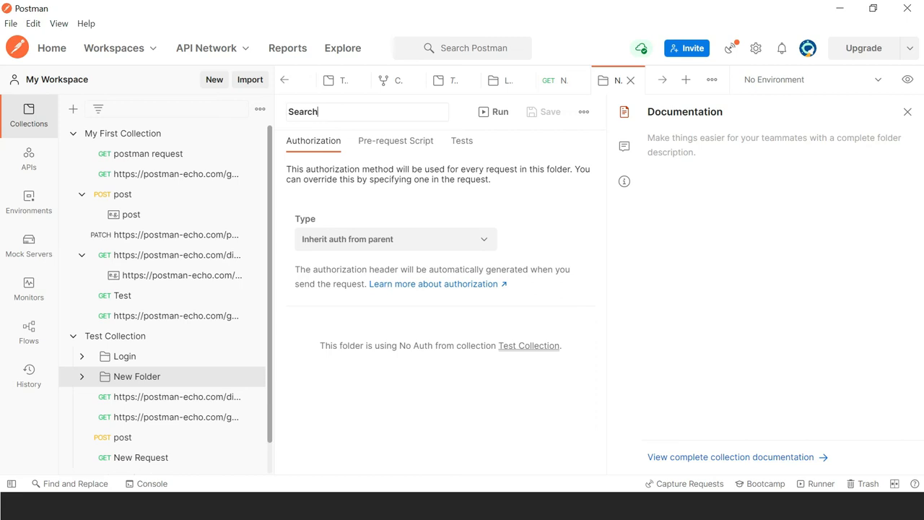
key(Return)
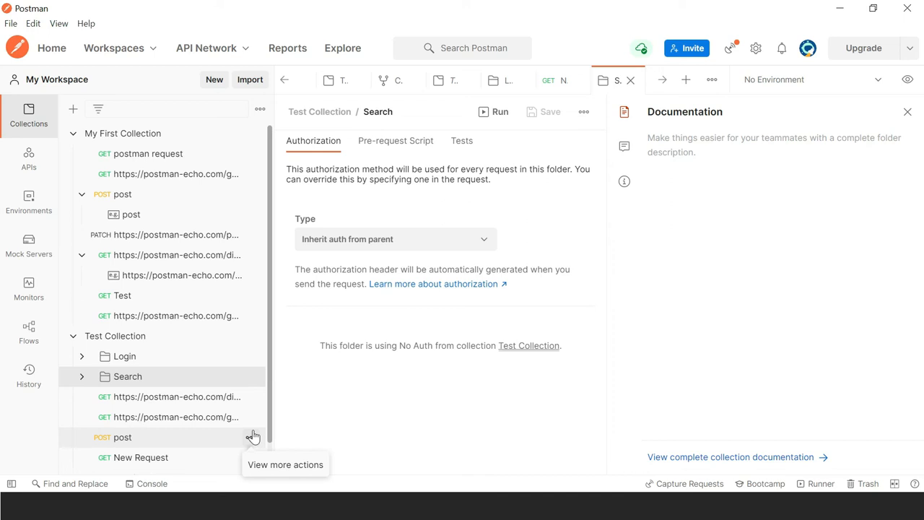
Step: Choose Delete from Test Collection's actions menu and confirm the deletion
click(250, 337)
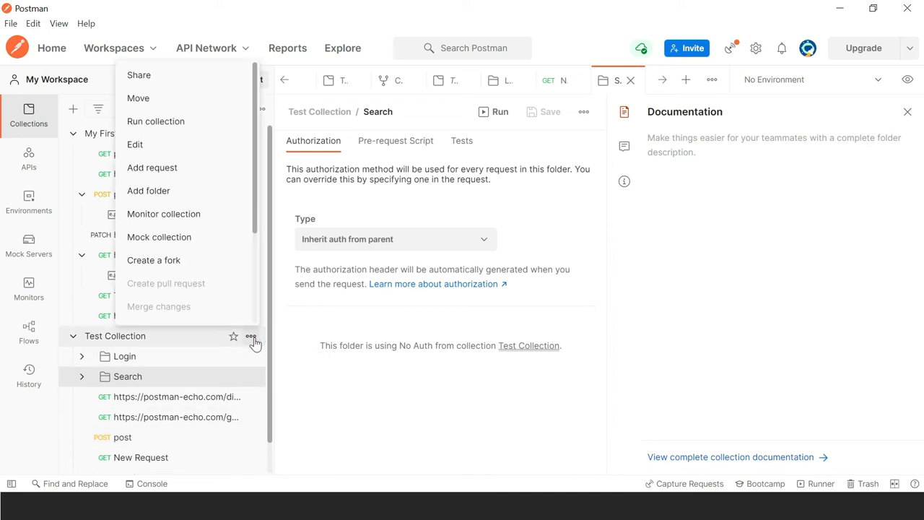
scroll(252, 301, down, 3)
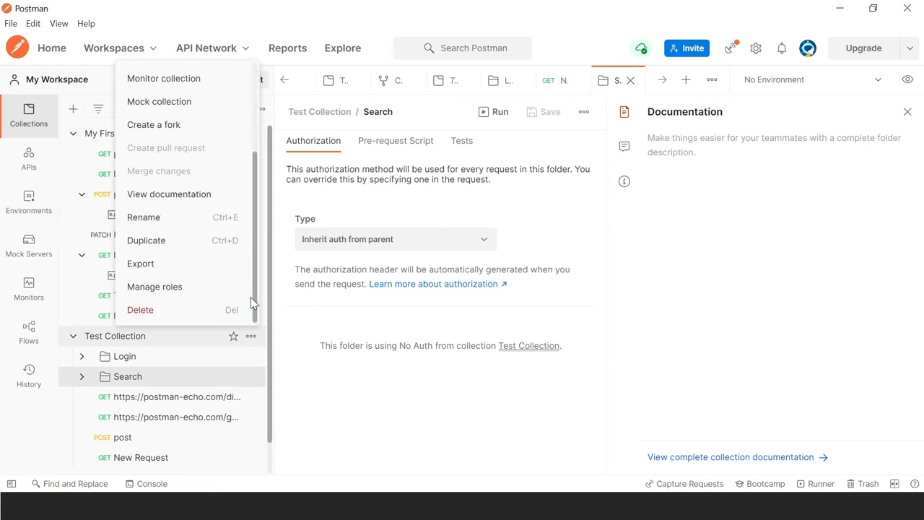
click(216, 308)
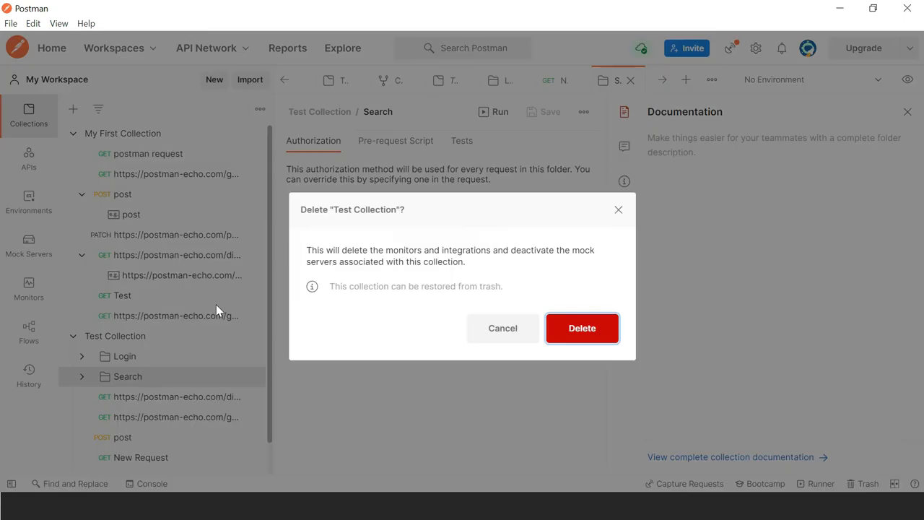
click(582, 331)
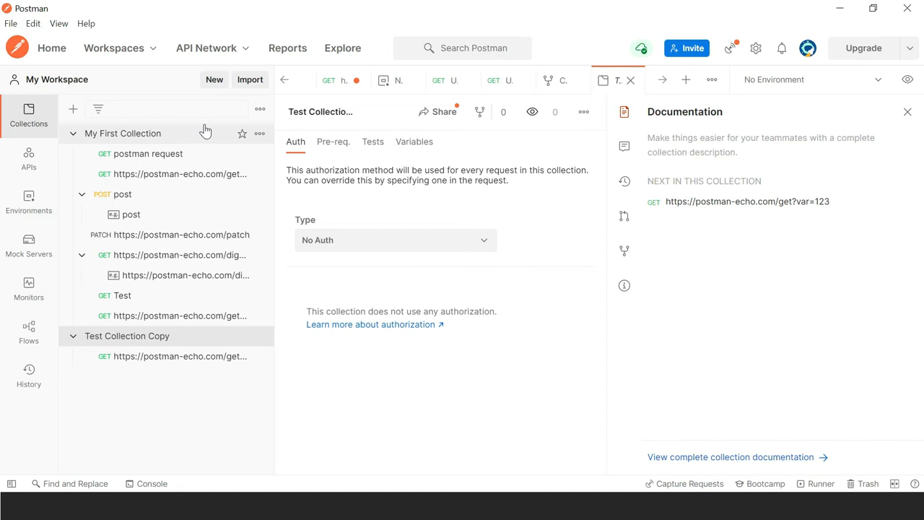
Step: Open the Trash and restore Test Collection into My Workspace
click(260, 109)
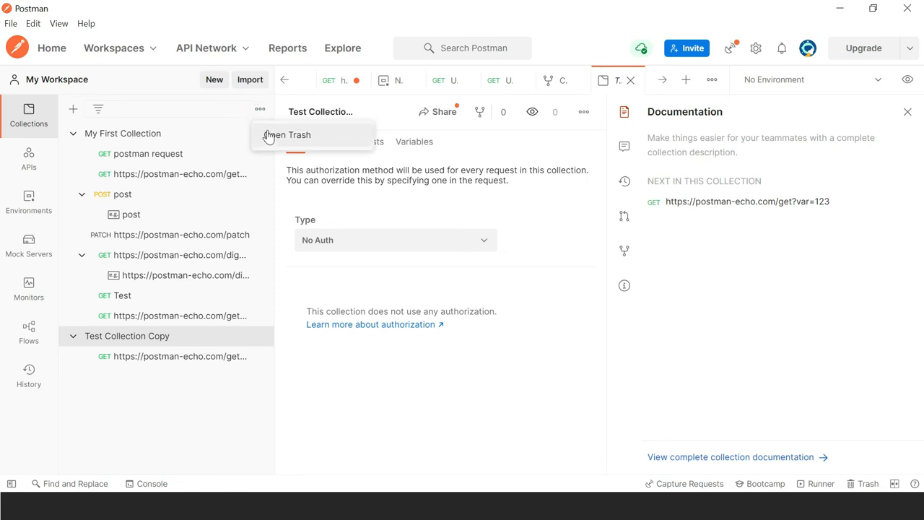
click(269, 136)
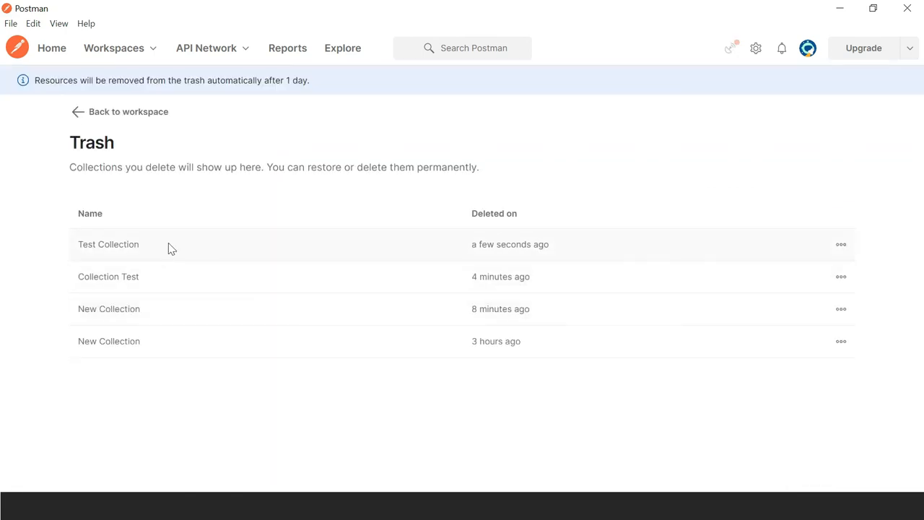
mouse_move(847, 248)
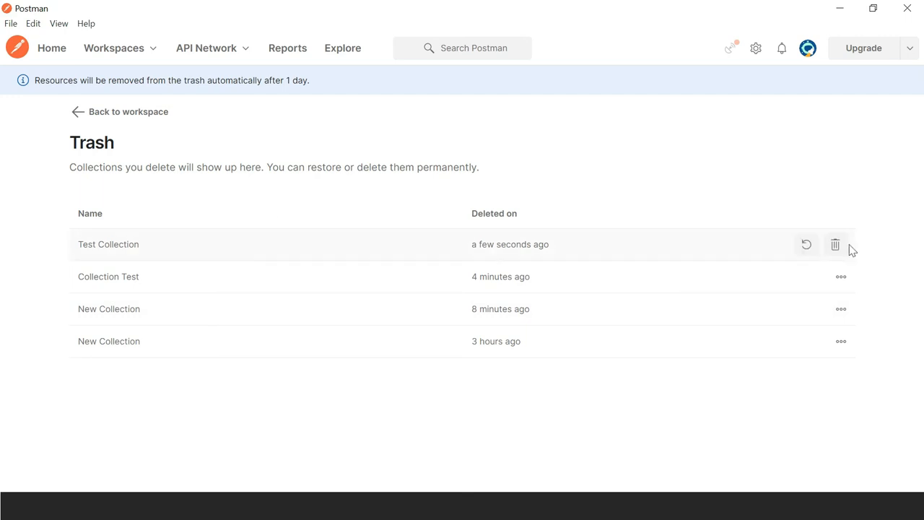
click(808, 245)
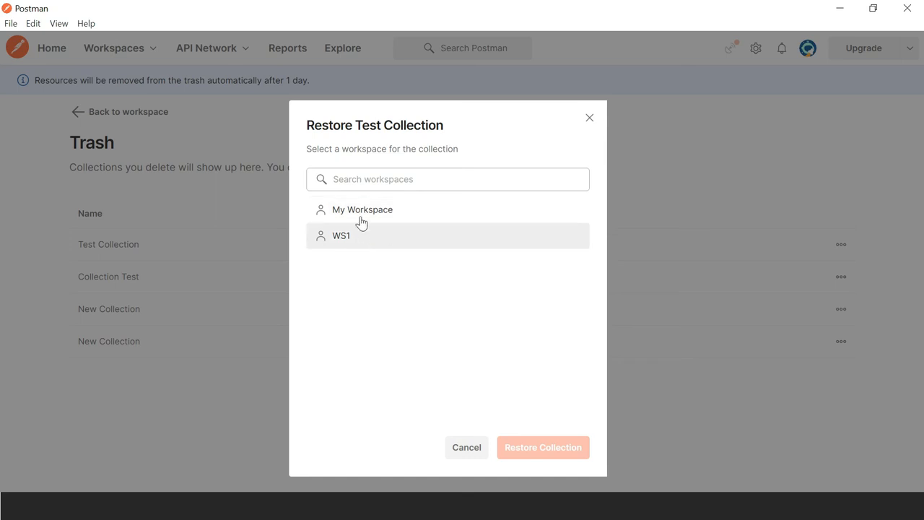
click(361, 216)
click(533, 453)
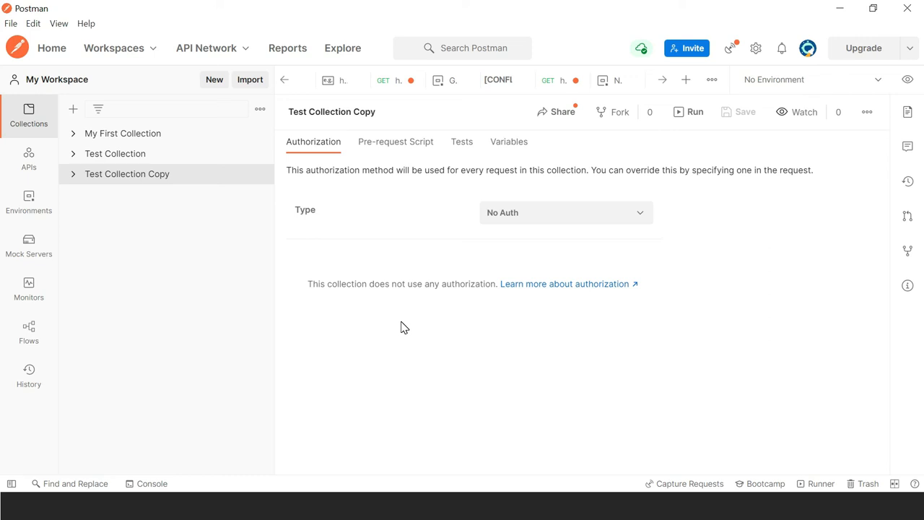
Step: Export Test Collection as Collection v2.1 and save Test Collection.postman_collection.json
click(261, 155)
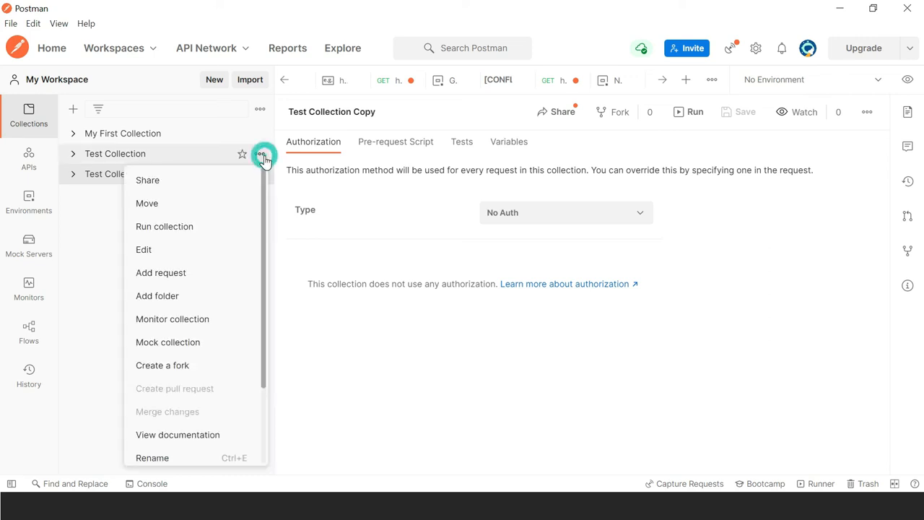
scroll(263, 212, down, 2)
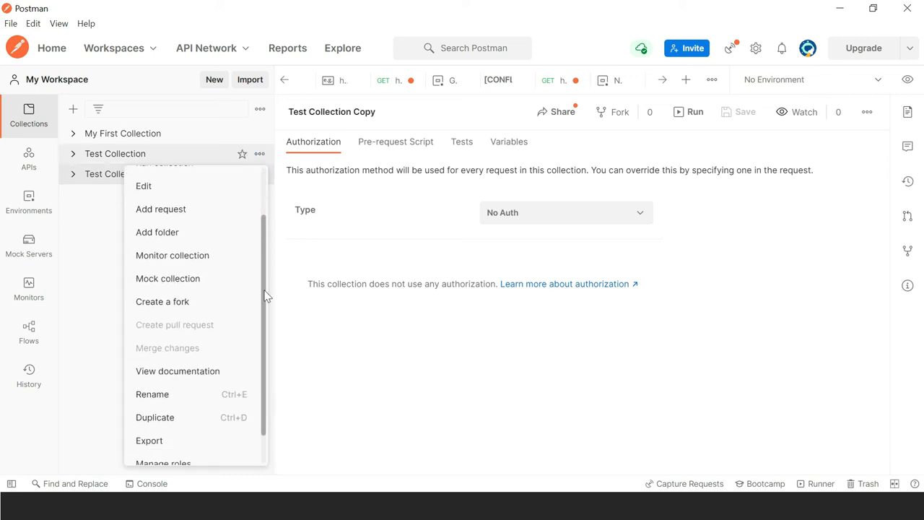
scroll(265, 302, down, 1)
click(210, 406)
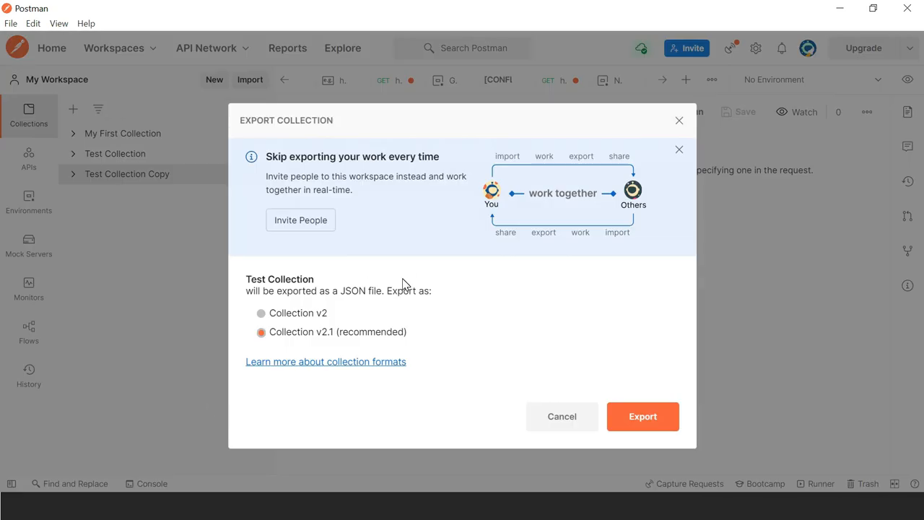
click(642, 417)
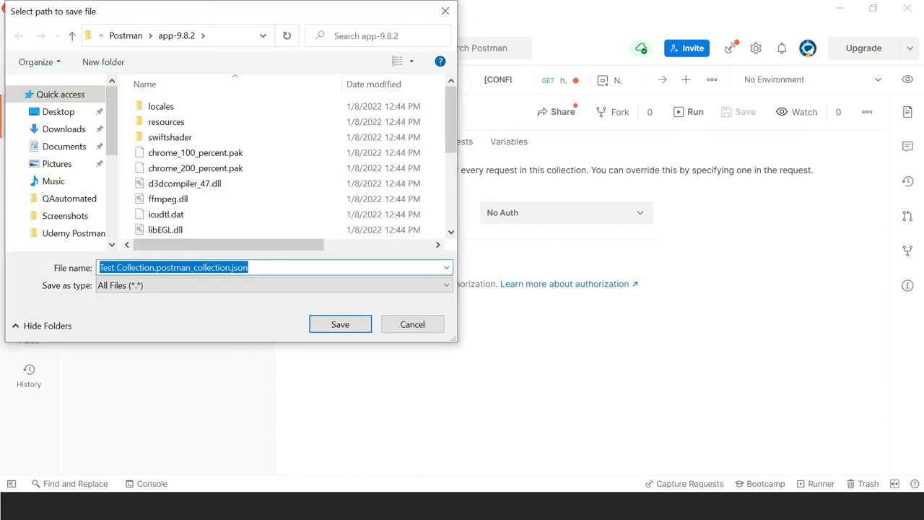
click(340, 324)
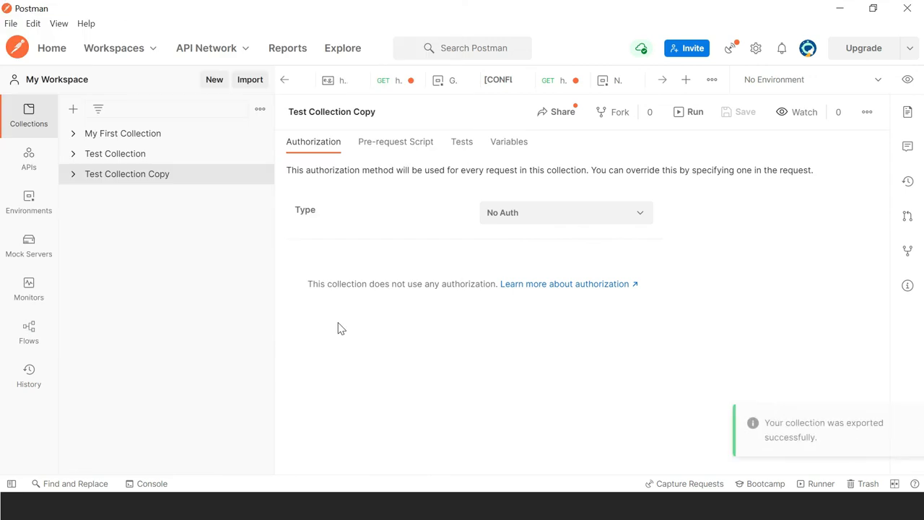
click(256, 83)
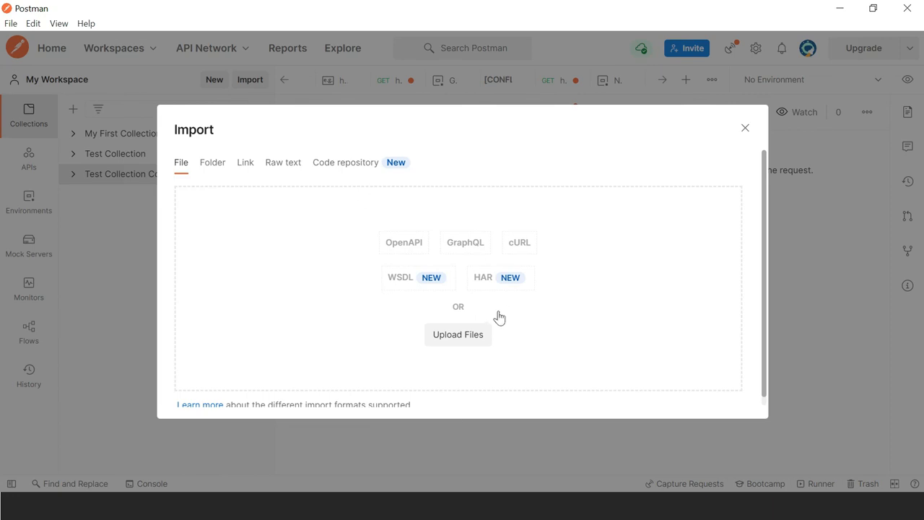
click(746, 128)
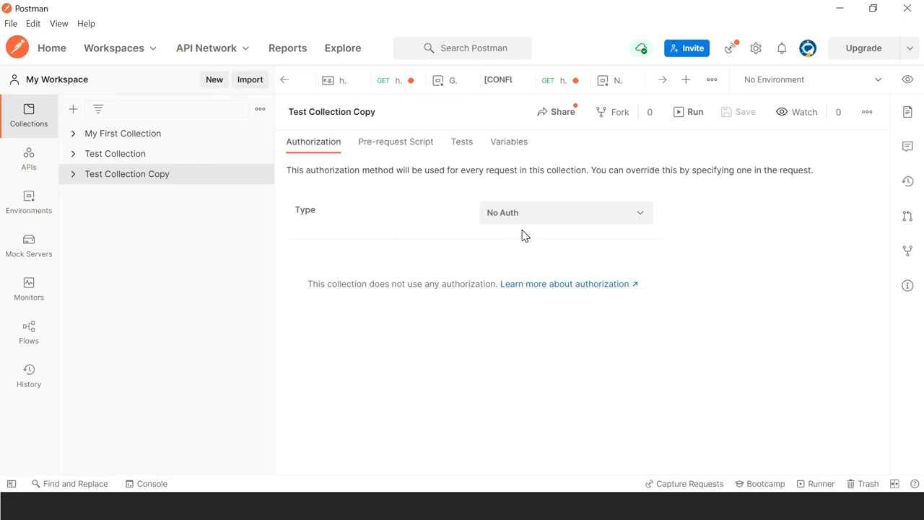